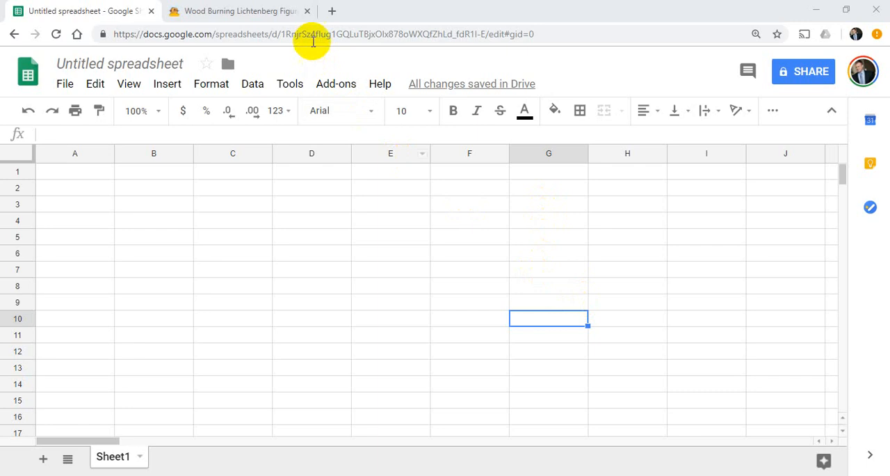
# Copy the highlighted introductory paragraph from the Wood Burning Lichtenberg Figures page and paste it into cell A1 of the untitled spreadsheet.
pyautogui.click(272, 14)
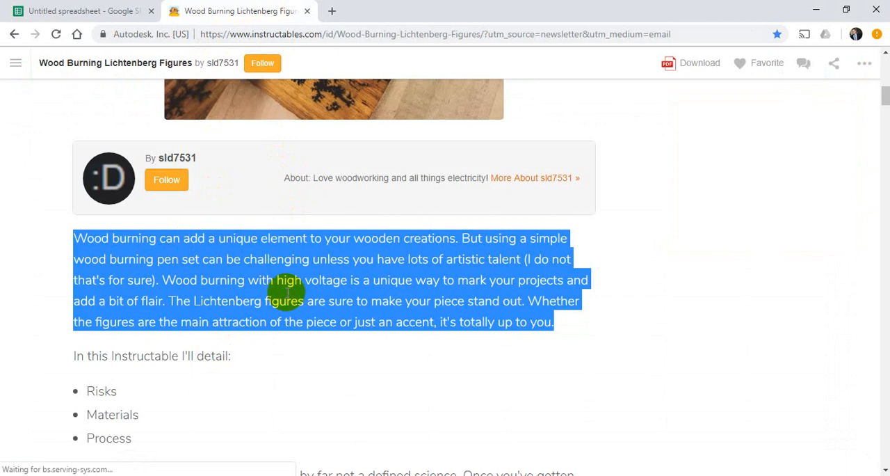
pyautogui.rightClick(291, 294)
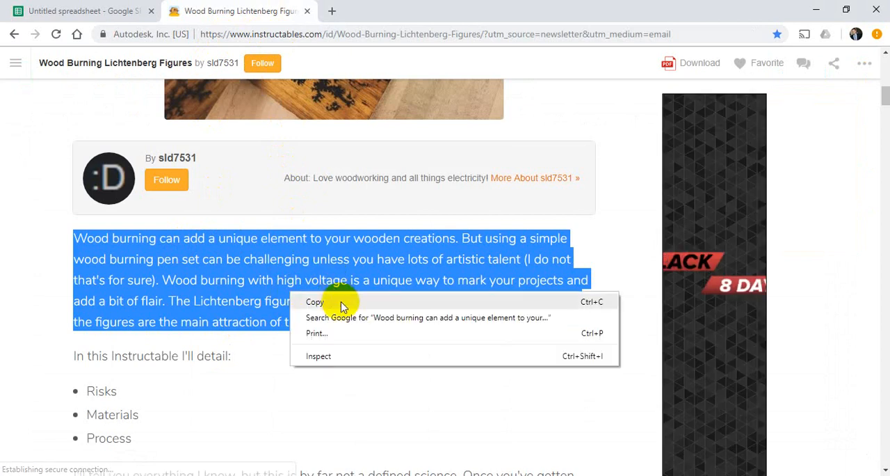
pyautogui.click(346, 306)
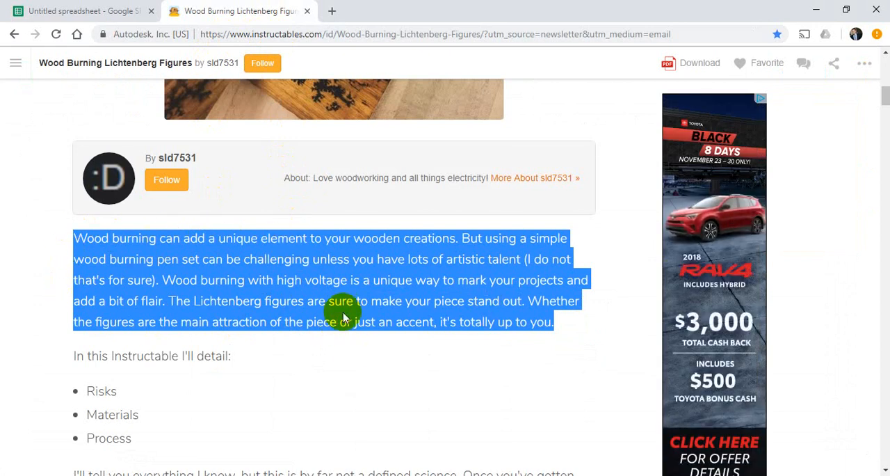
pyautogui.click(86, 13)
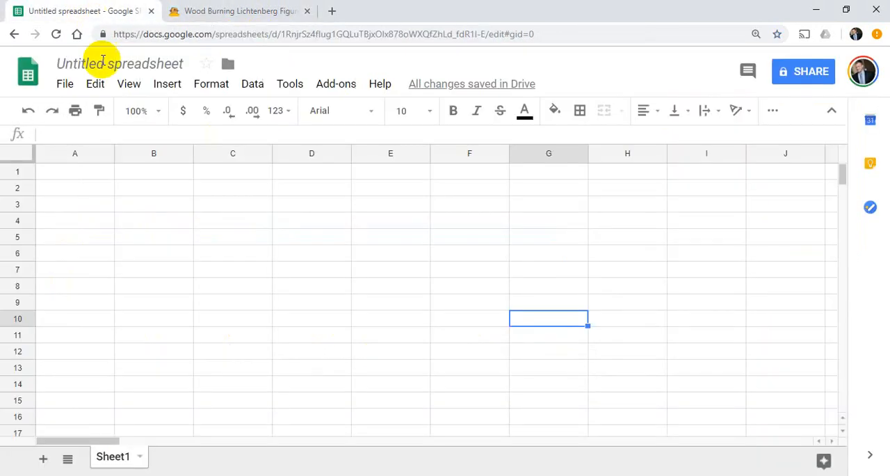
pyautogui.click(80, 172)
pyautogui.rightClick(83, 174)
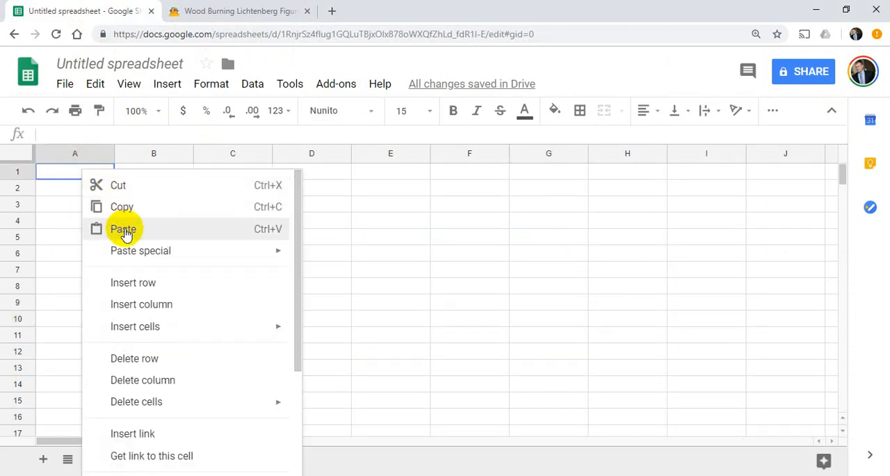
pyautogui.click(124, 233)
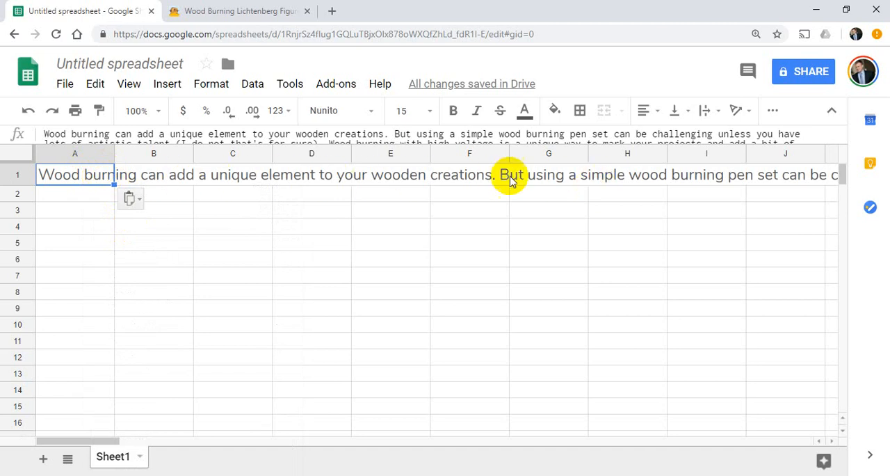
# Enter the formula =split(A1," ") in cell A3 to divide the paragraph into separate words at the spaces.
pyautogui.click(94, 212)
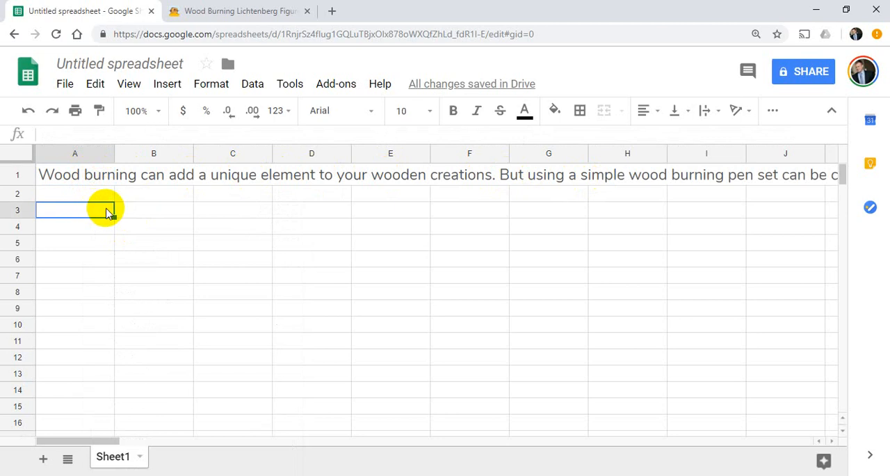
pyautogui.write('-')
pyautogui.press('BackSpace')
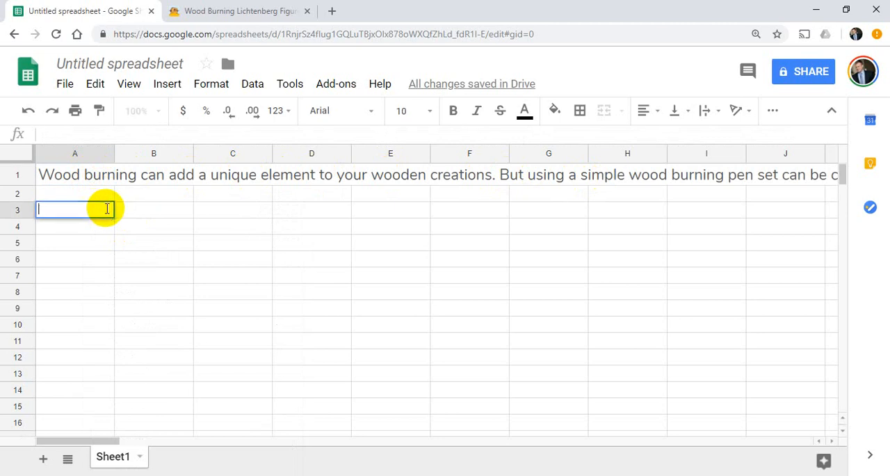
pyautogui.write('=sp')
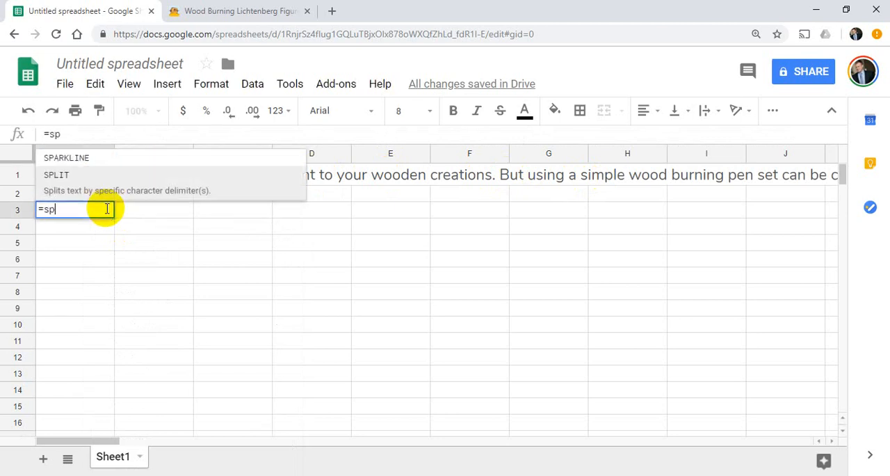
pyautogui.write('lit(')
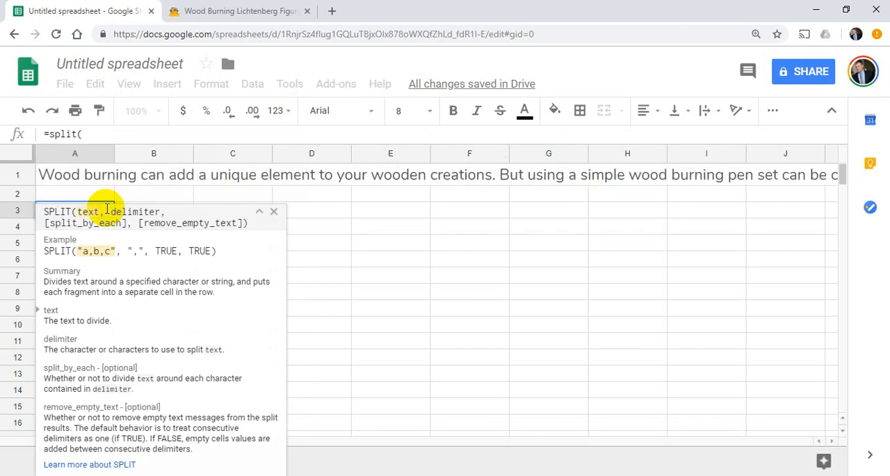
pyautogui.write('A1')
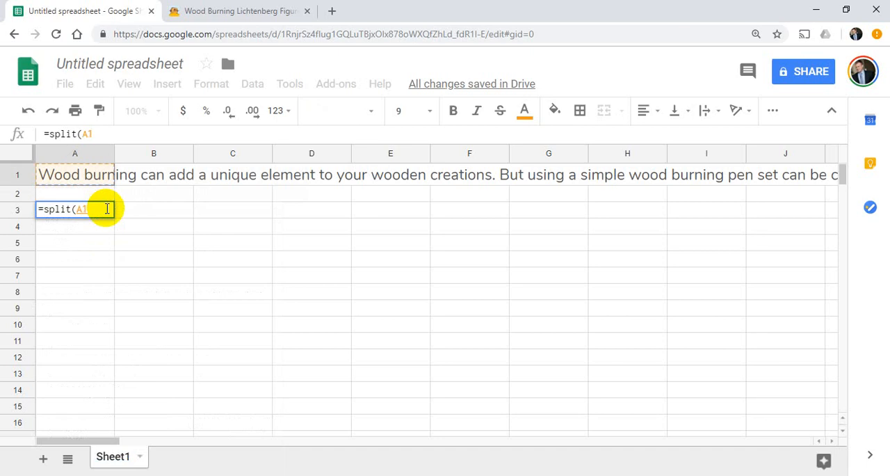
pyautogui.write(',')
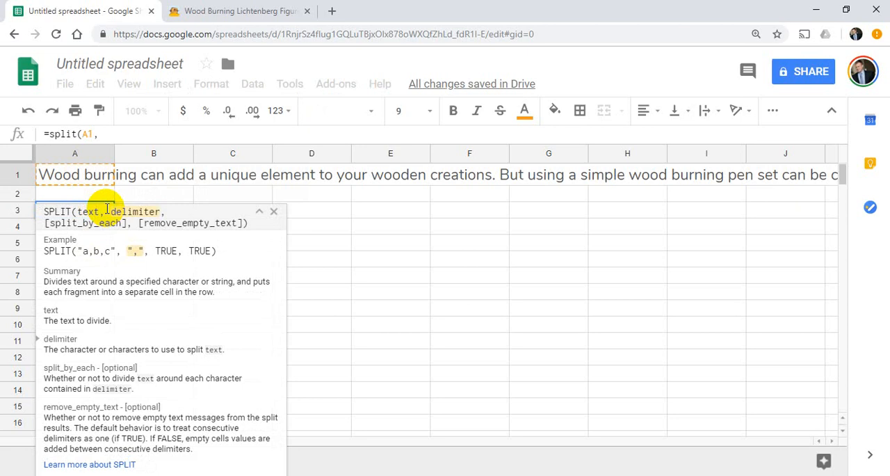
pyautogui.write('" "')
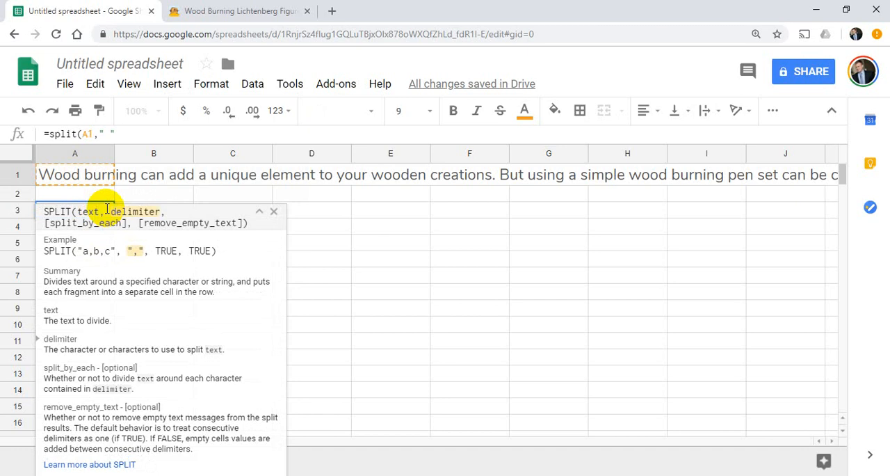
pyautogui.write(' ")')
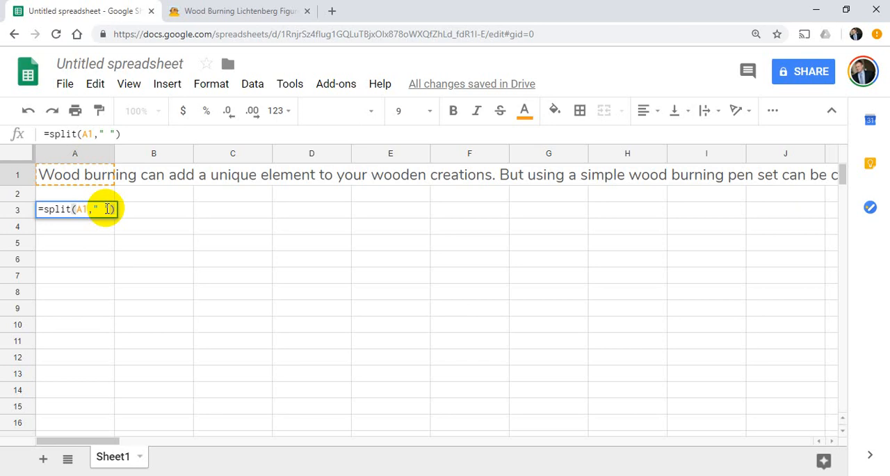
pyautogui.press('Return')
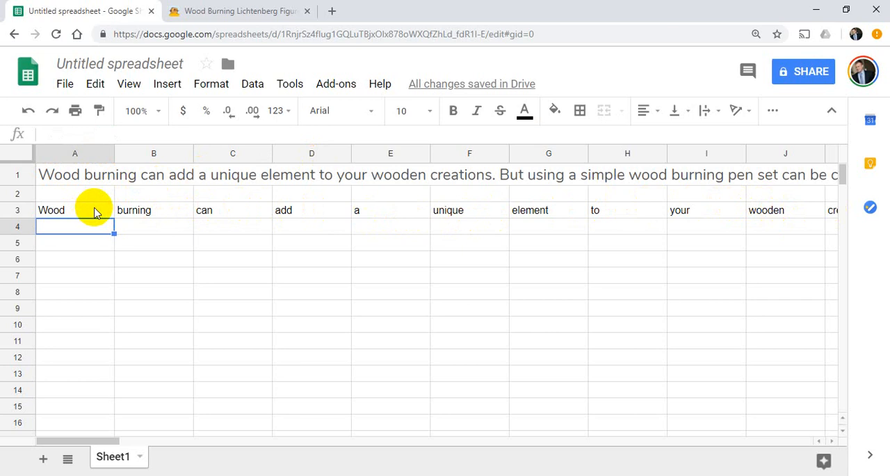
# Wrap the A3 formula in TRANSPOSE so it reads =transpose(split(A1," ")) and lists the words down the column.
pyautogui.click(96, 212)
pyautogui.click(55, 133)
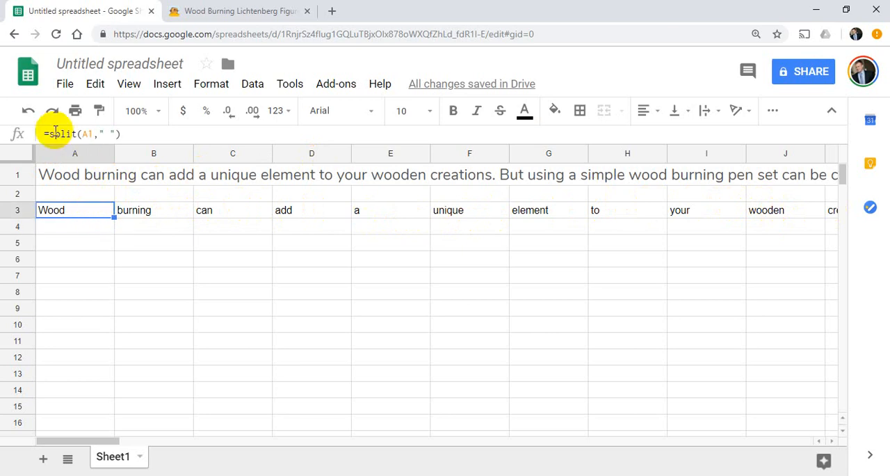
pyautogui.write('t')
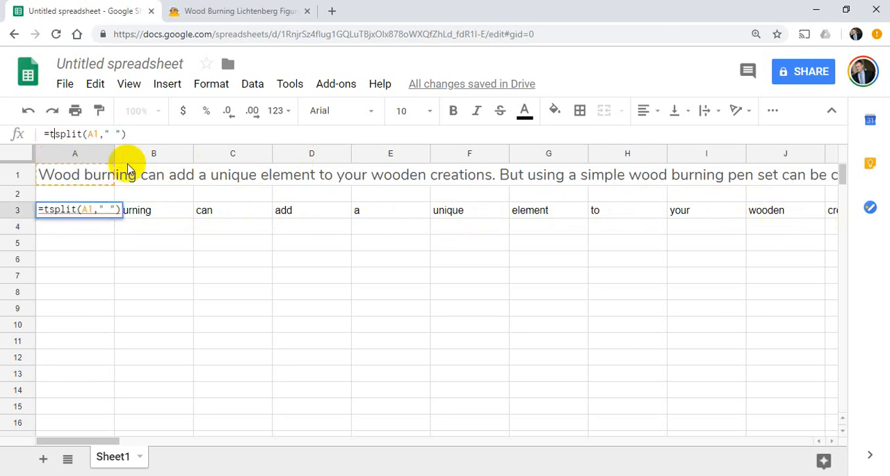
pyautogui.write('ranspose(')
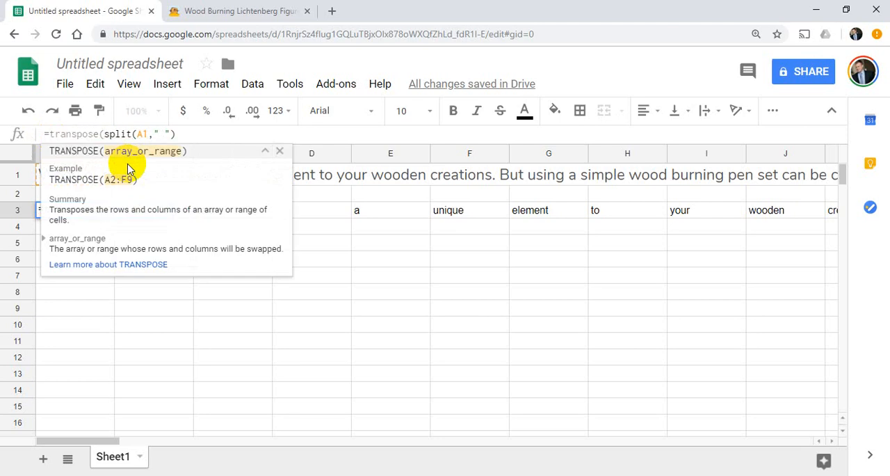
pyautogui.click(180, 135)
pyautogui.write(')')
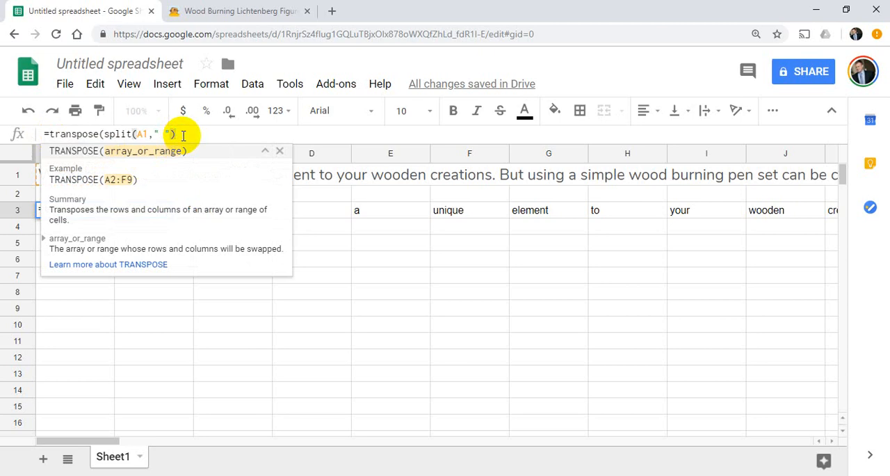
pyautogui.write(')')
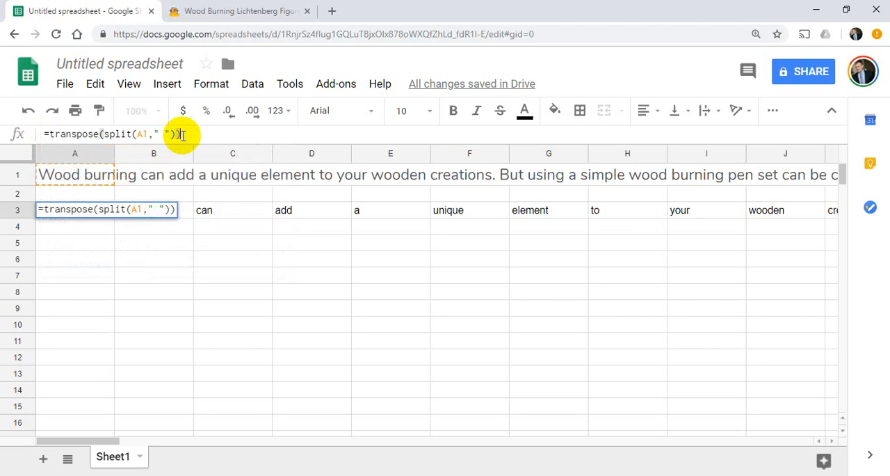
pyautogui.press('Return')
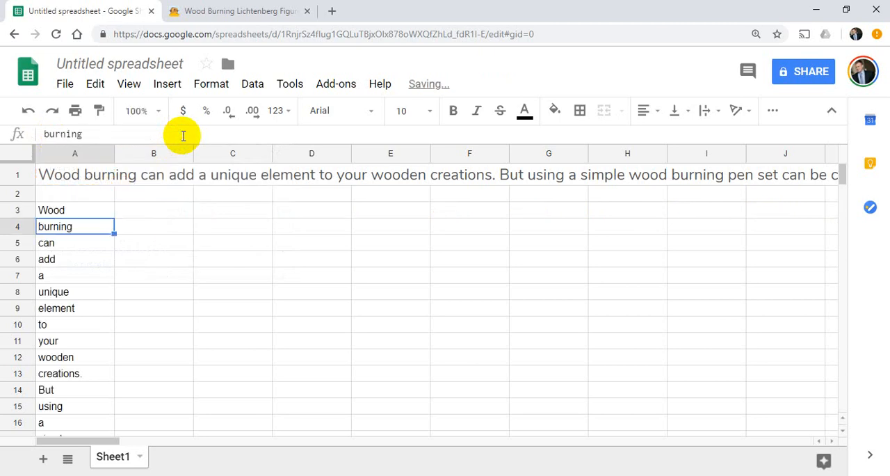
# Examine the list of words down column A for punctuation left attached to individual words.
pyautogui.scroll(-3, 89, 318)
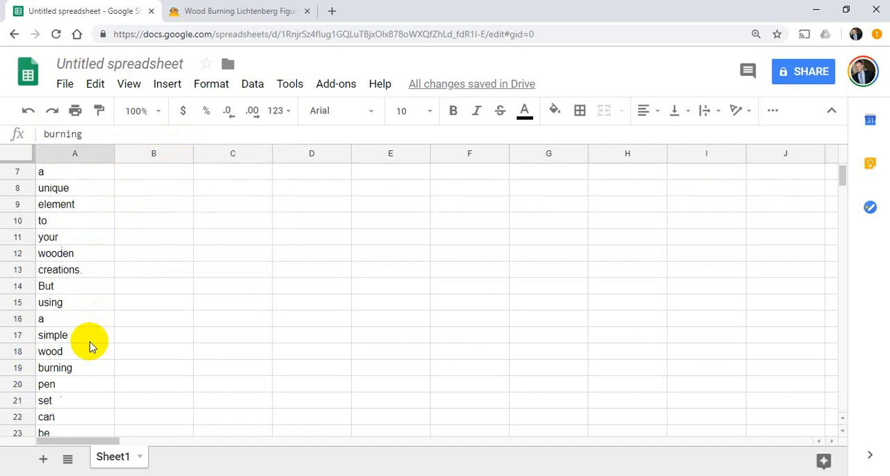
pyautogui.scroll(-5, 90, 345)
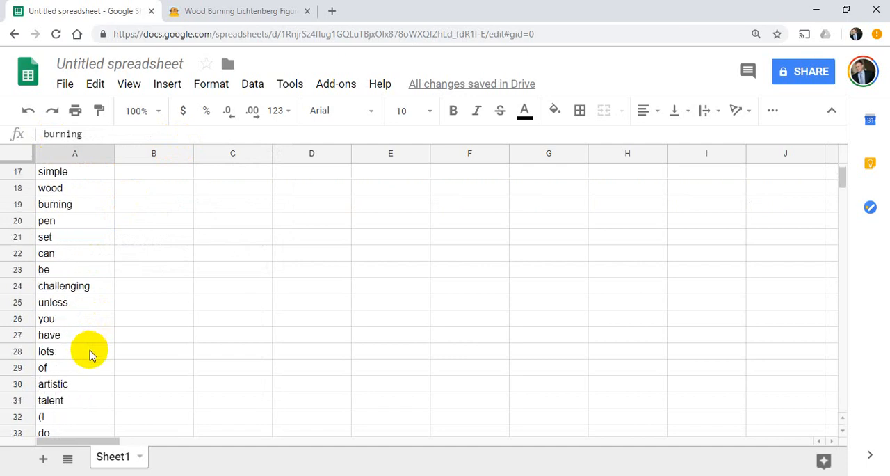
pyautogui.scroll(8, 90, 355)
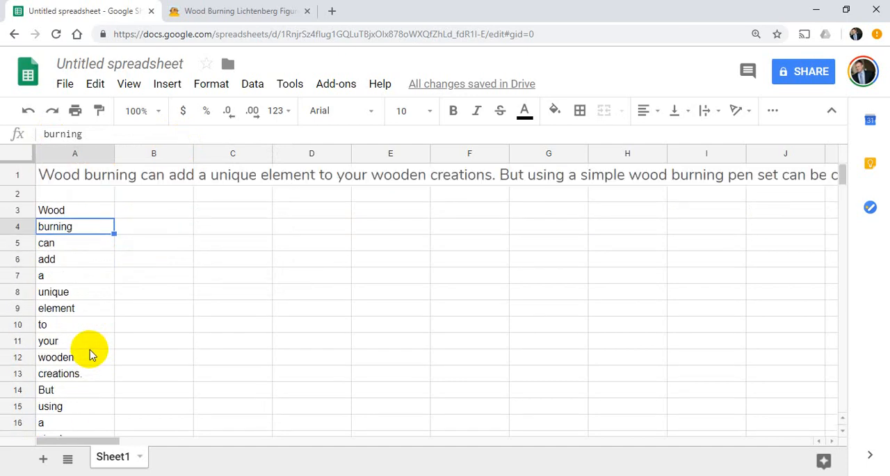
pyautogui.scroll(-1, 89, 355)
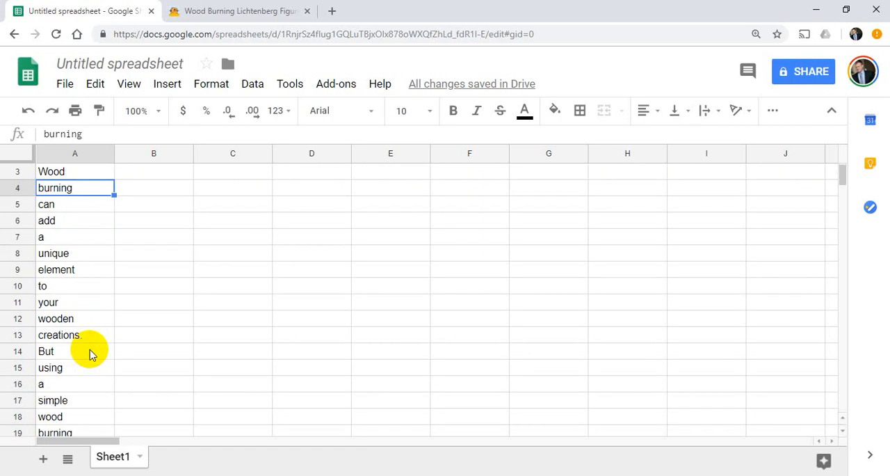
pyautogui.click(93, 340)
pyautogui.scroll(-5, 98, 358)
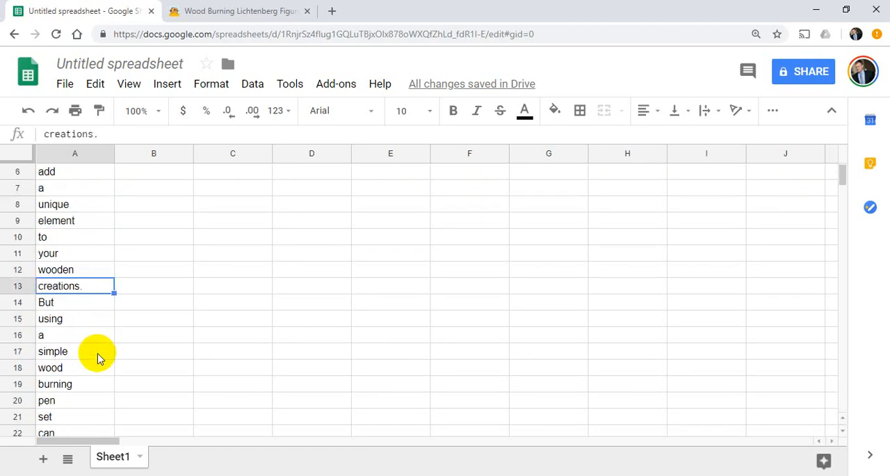
pyautogui.scroll(-4, 96, 358)
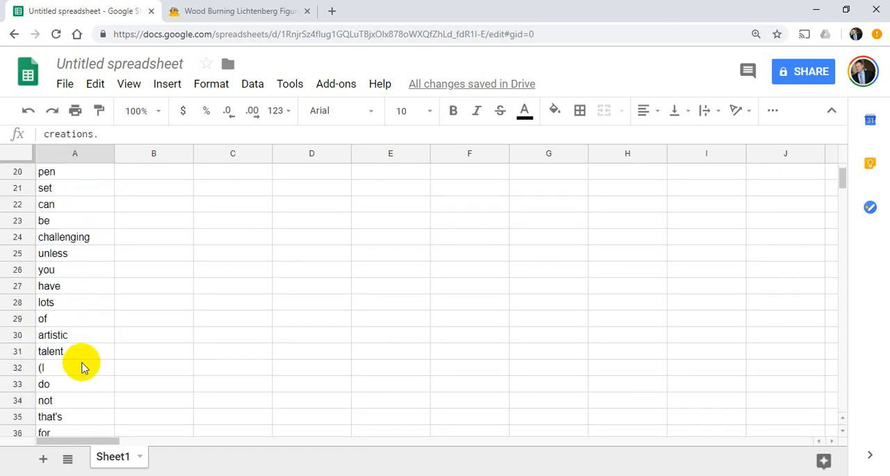
pyautogui.click(89, 366)
pyautogui.scroll(-2, 97, 386)
pyautogui.scroll(-2, 97, 387)
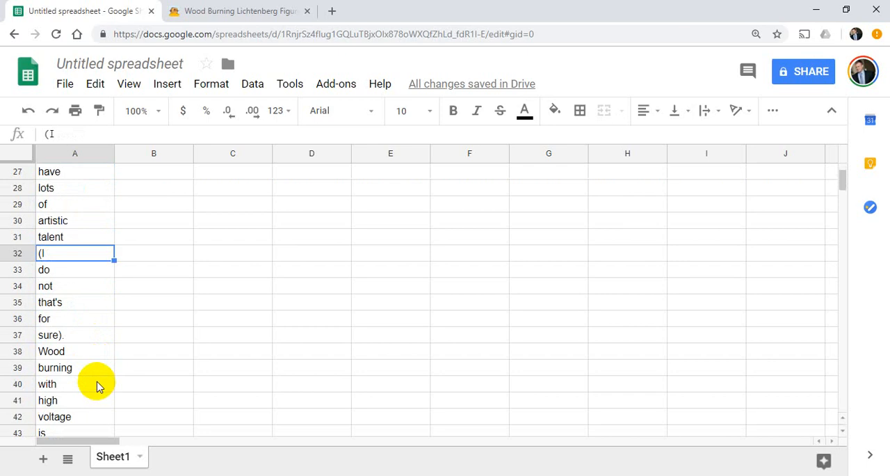
pyautogui.click(70, 337)
pyautogui.scroll(-3, 81, 362)
pyautogui.scroll(-6, 84, 370)
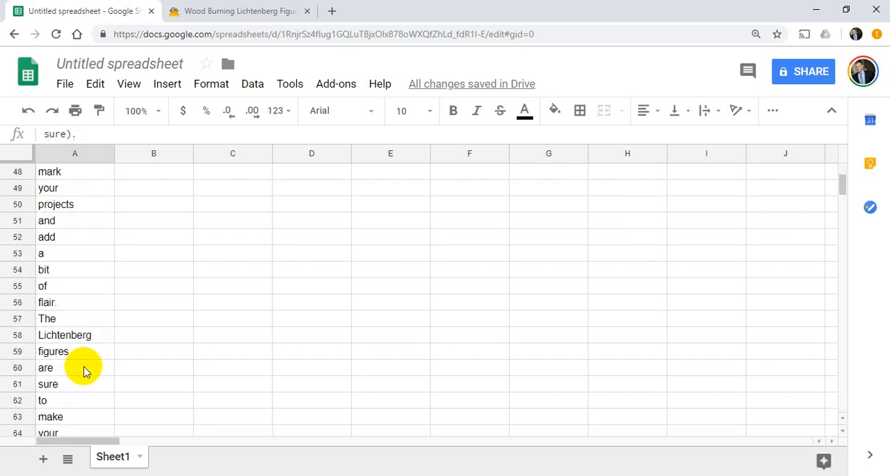
pyautogui.scroll(-1, 83, 370)
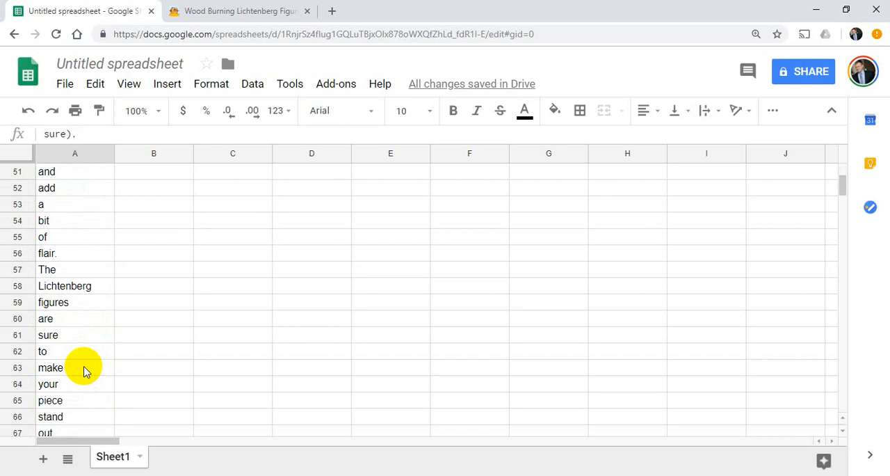
pyautogui.scroll(1, 84, 369)
pyautogui.click(69, 305)
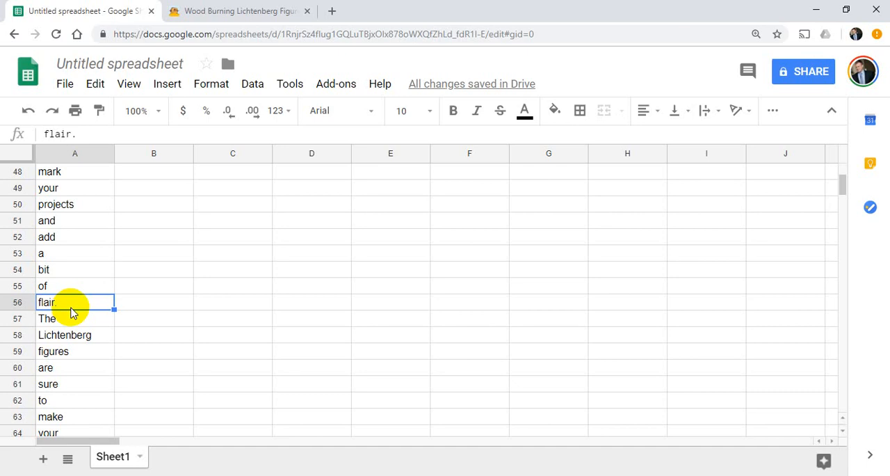
pyautogui.scroll(1, 90, 337)
pyautogui.scroll(9, 96, 339)
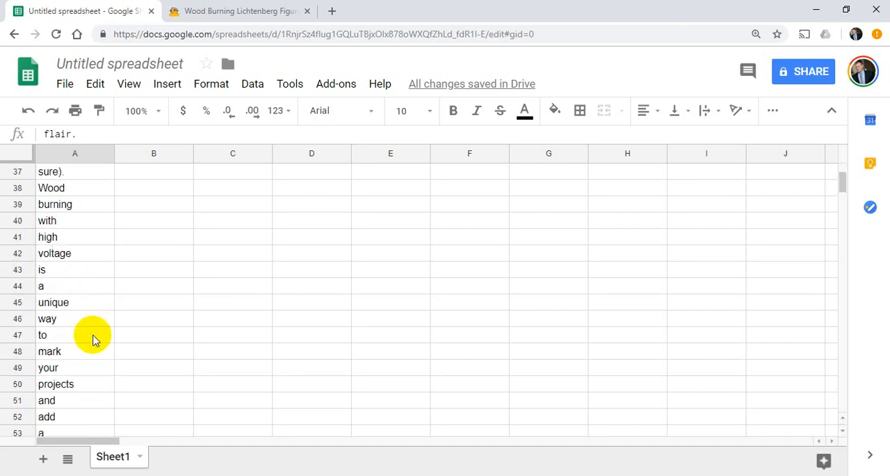
pyautogui.scroll(5, 95, 339)
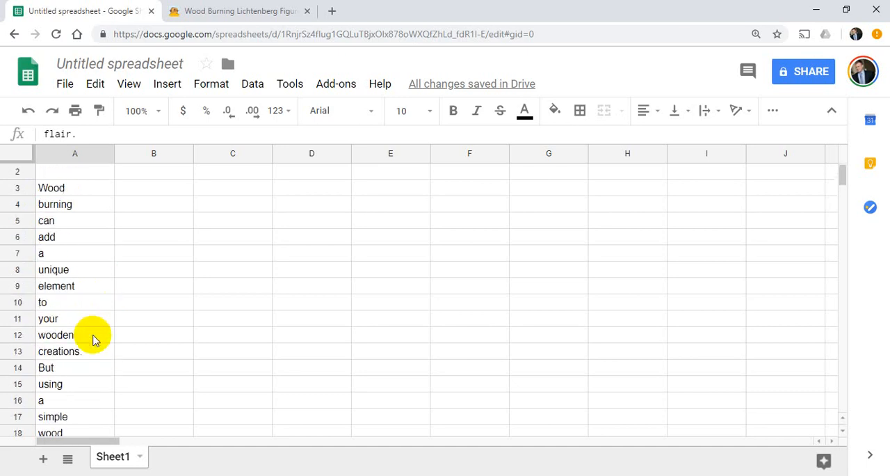
# Start a formula in cell B3 with =iferror(regexextract(A3,"[A-Za-z].*[A-Za-z]") to pull the text between a word's first and last letters.
pyautogui.click(175, 195)
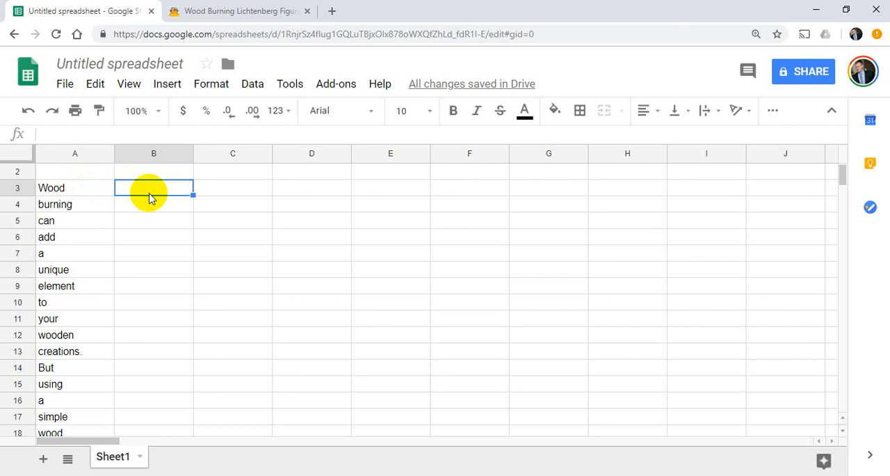
pyautogui.write('=')
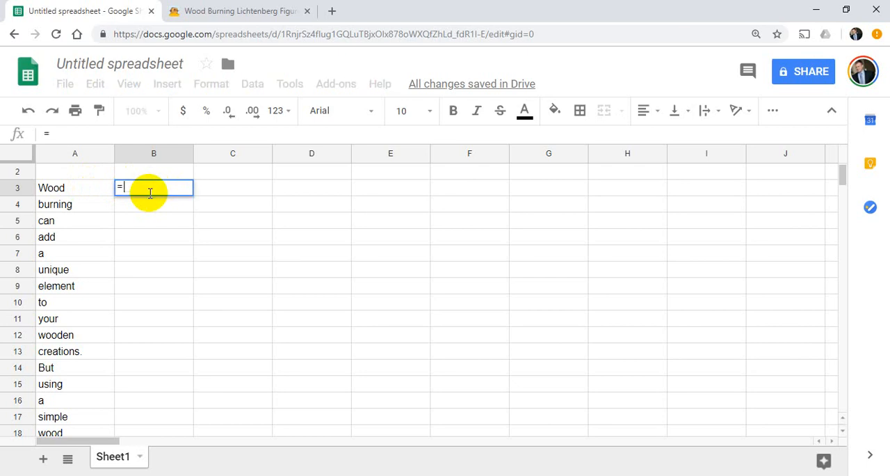
pyautogui.write('iferror')
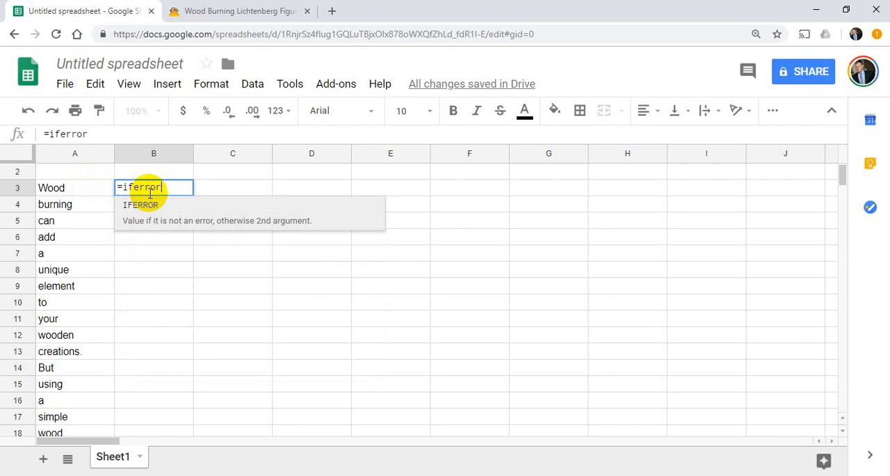
pyautogui.write('(re')
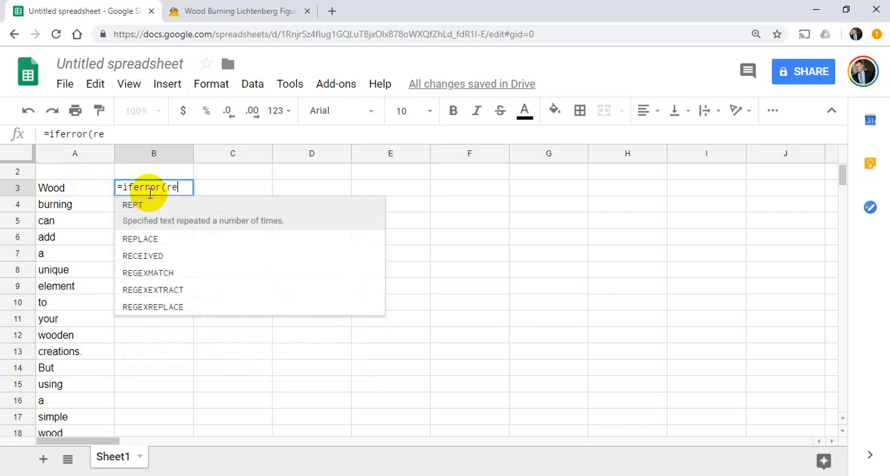
pyautogui.write('gex')
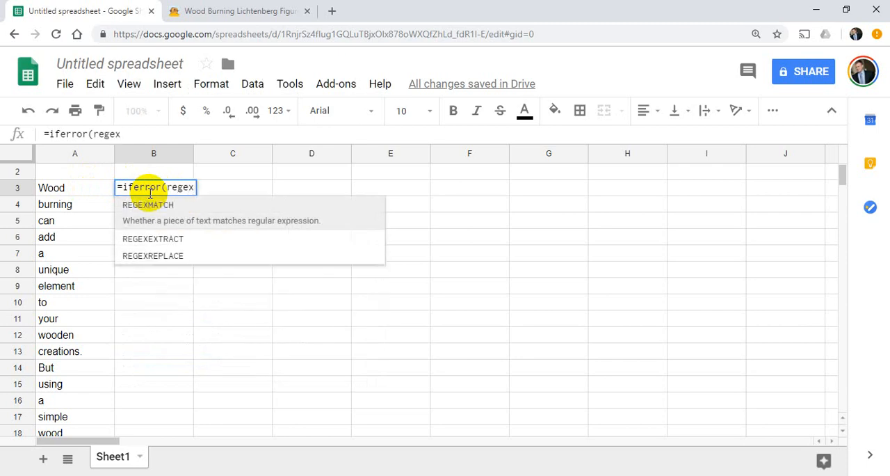
pyautogui.write('extr')
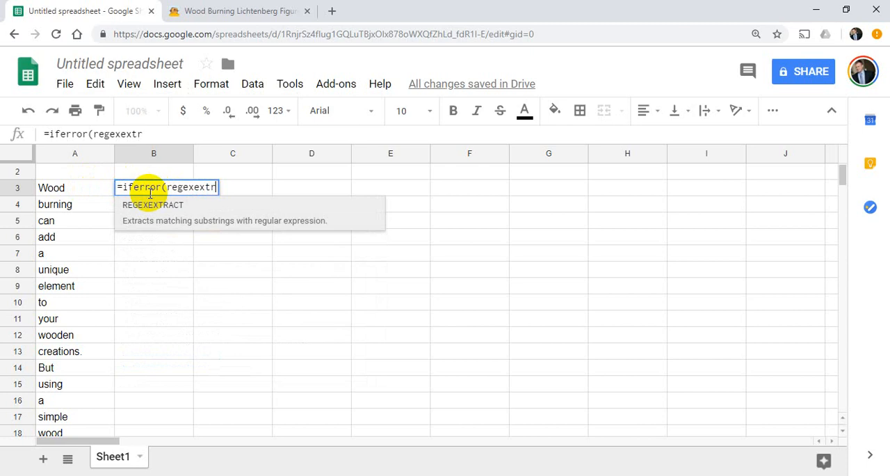
pyautogui.write('act(A3,')
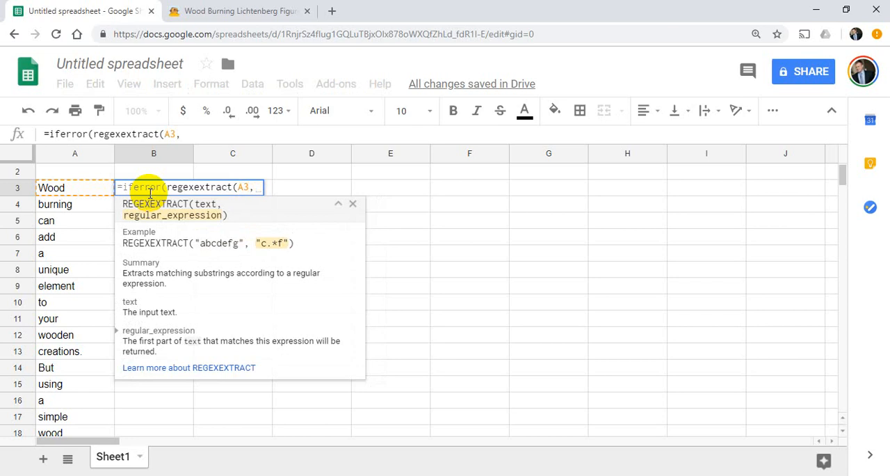
pyautogui.write('"')
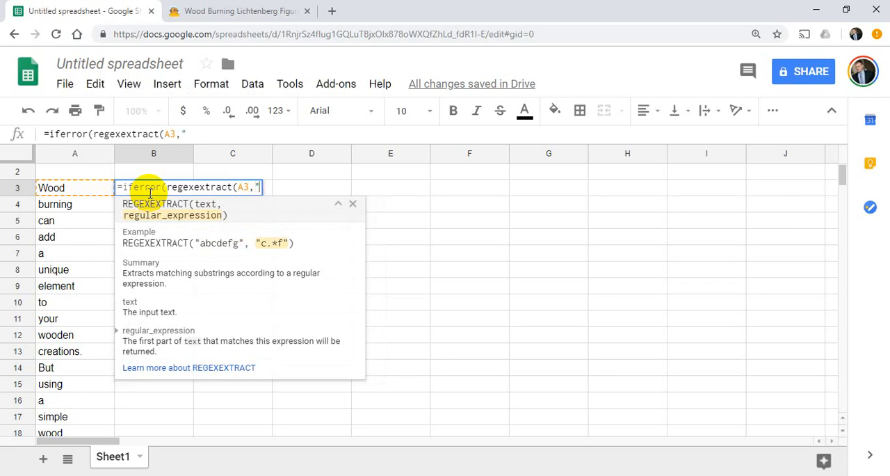
pyautogui.write('[A-Z')
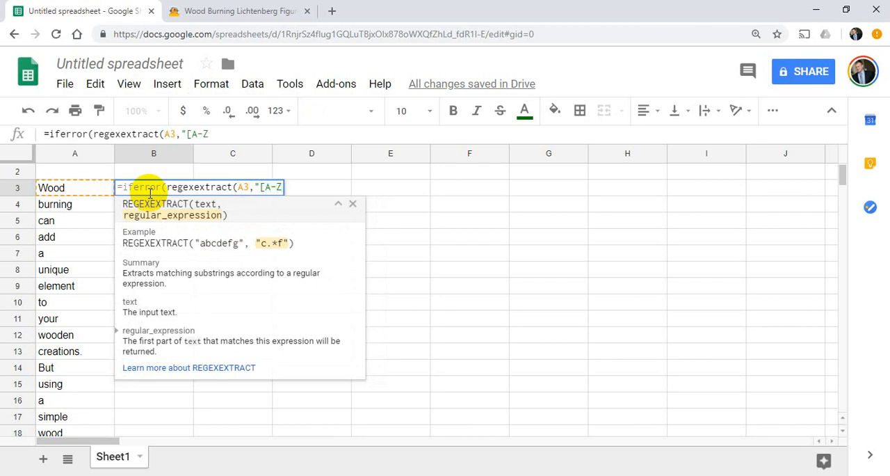
pyautogui.write('a-z]')
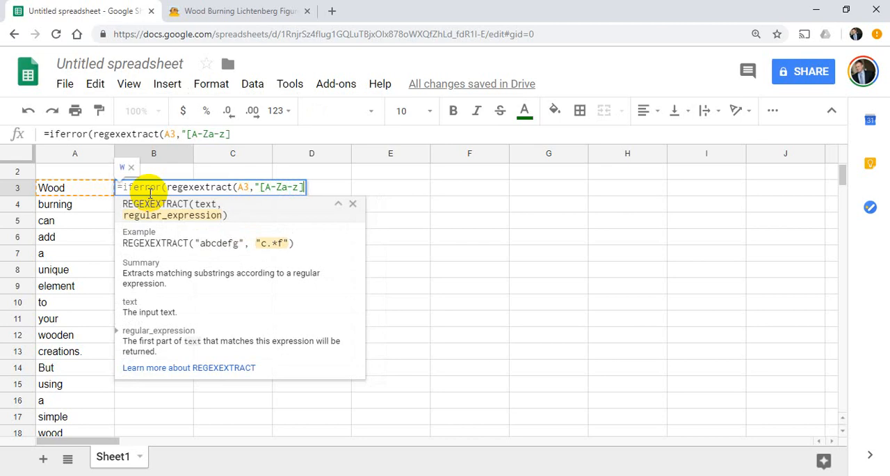
pyautogui.write('.*')
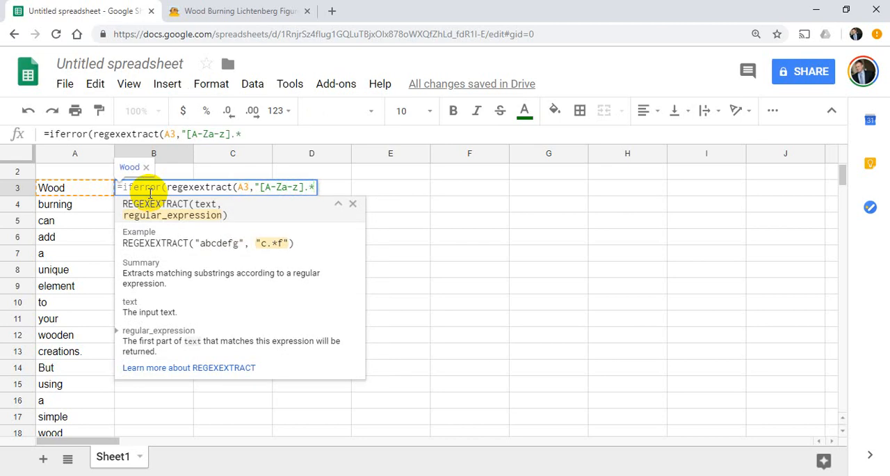
pyautogui.write('[')
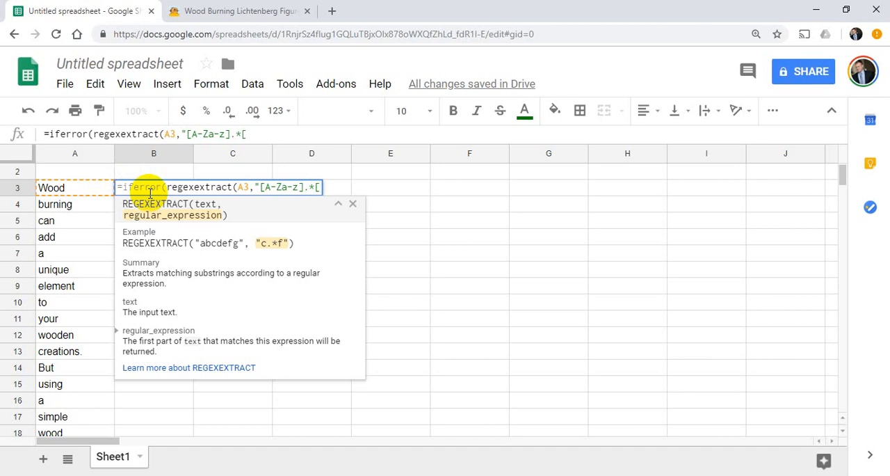
pyautogui.write('A-Za-z')
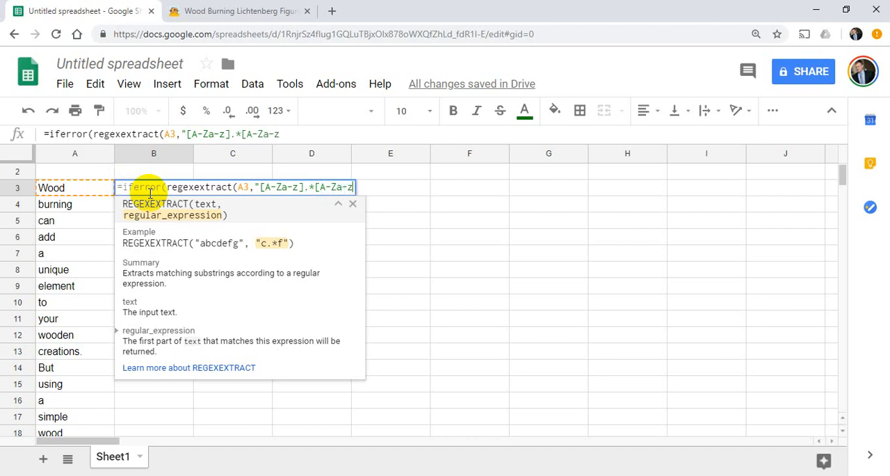
pyautogui.write(']')
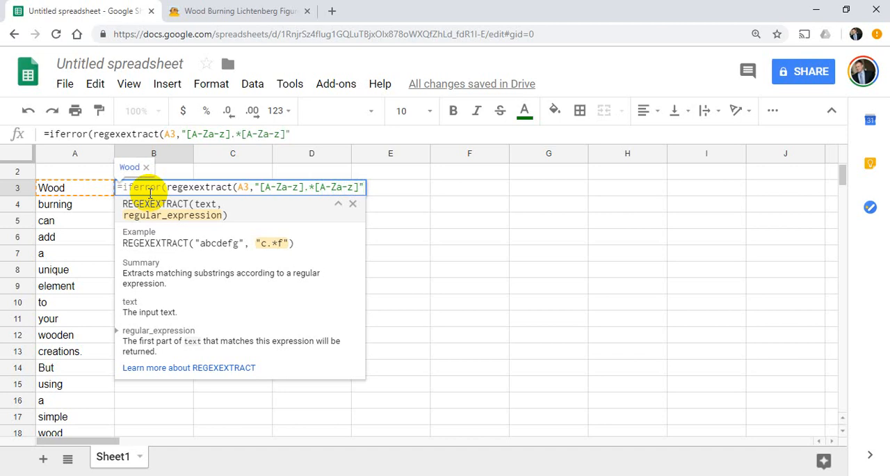
pyautogui.write('")')
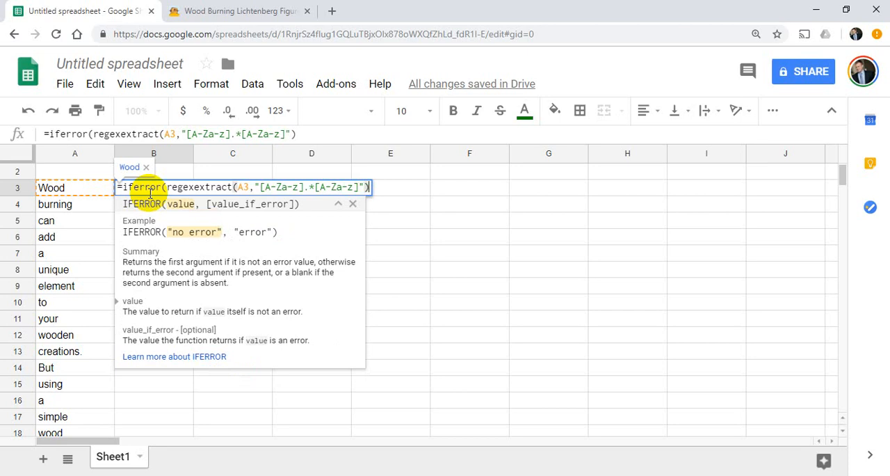
# Add regexextract(A3,"[A-Za-z]") as the IFERROR fallback for single-letter words and complete the B3 formula.
pyautogui.write(',rege')
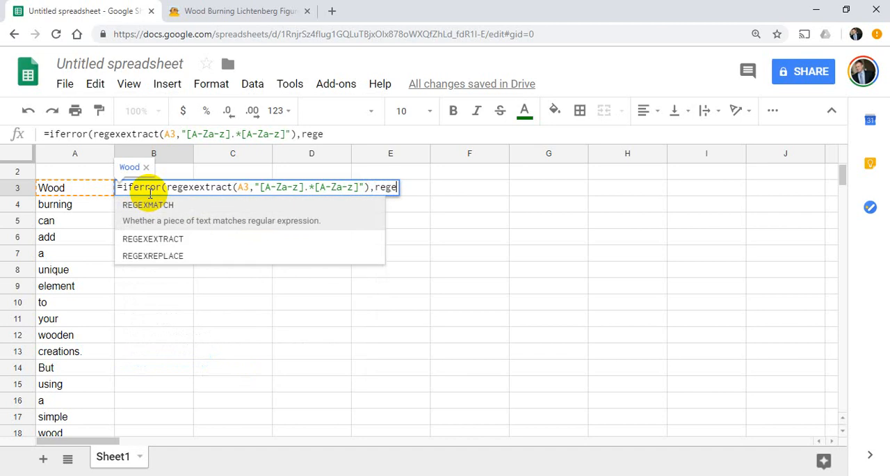
pyautogui.write('xtra')
pyautogui.write('ex')
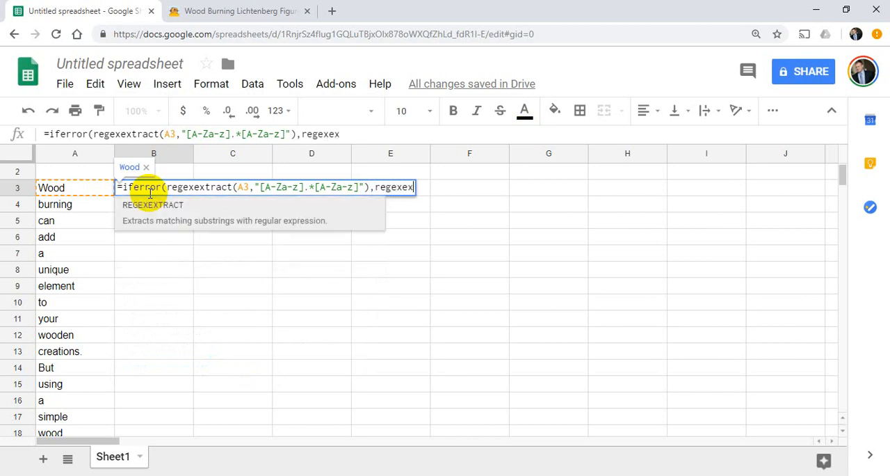
pyautogui.write('tract(')
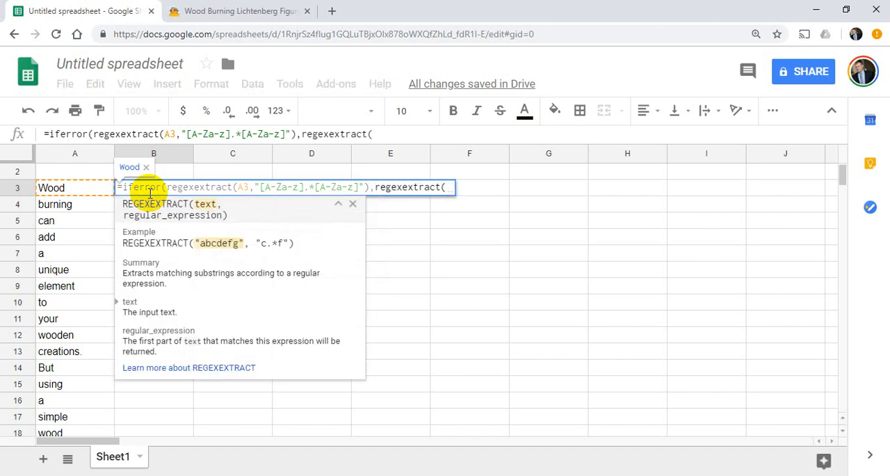
pyautogui.write('[A')
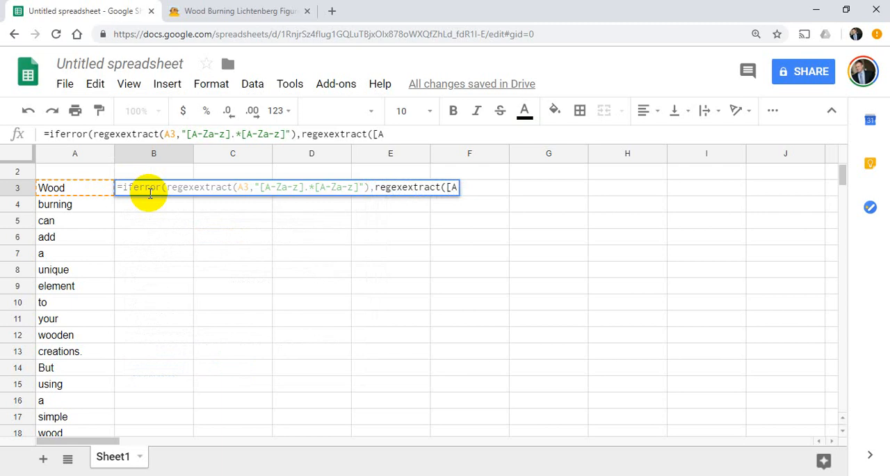
pyautogui.write('-Z-a')
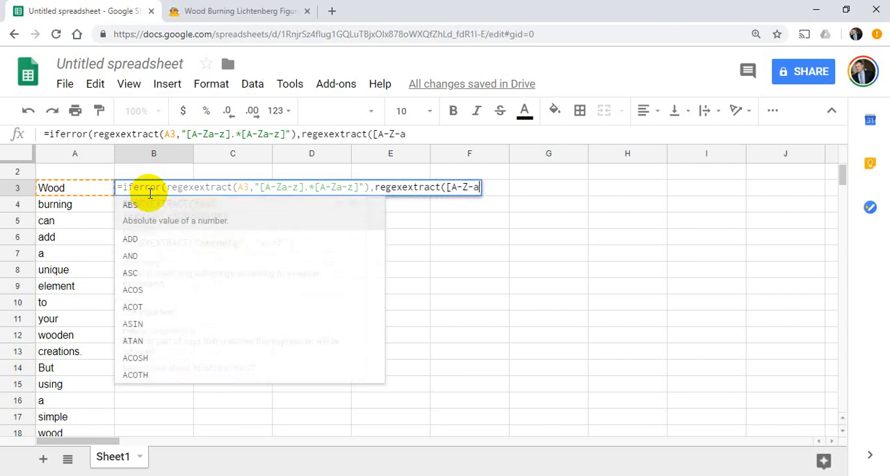
pyautogui.press('BackSpace')
pyautogui.press('BackSpace')
pyautogui.write('a-z')
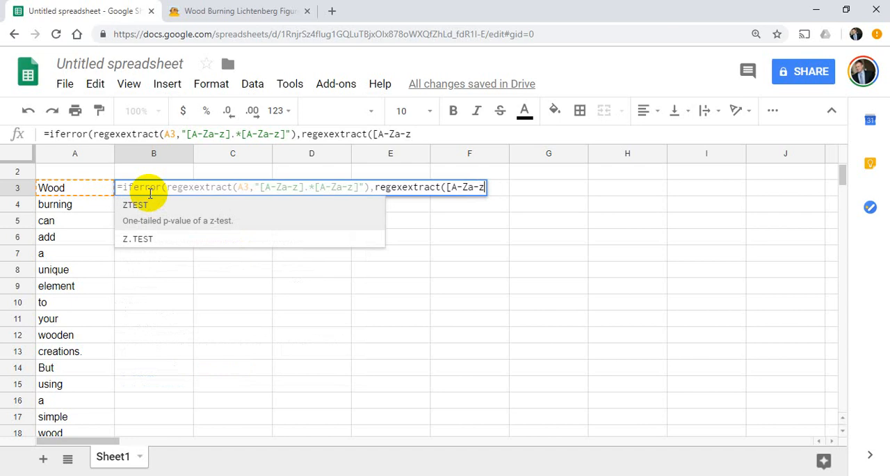
pyautogui.write('}')
pyautogui.press('BackSpace')
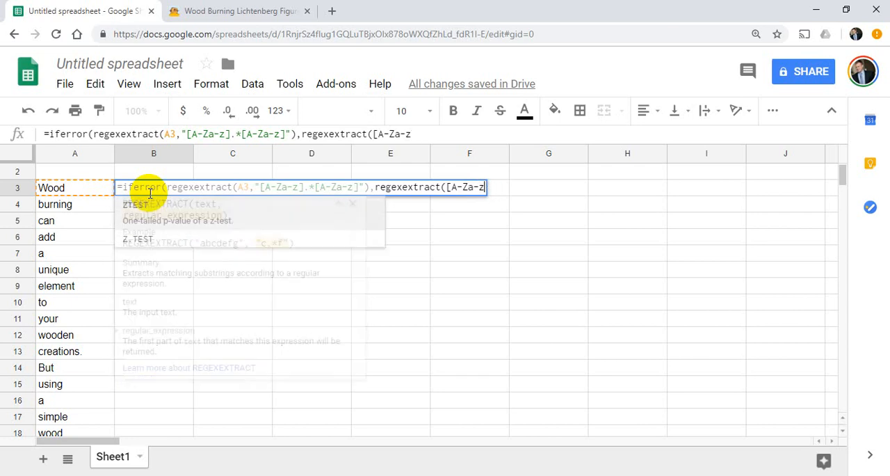
pyautogui.write(']')
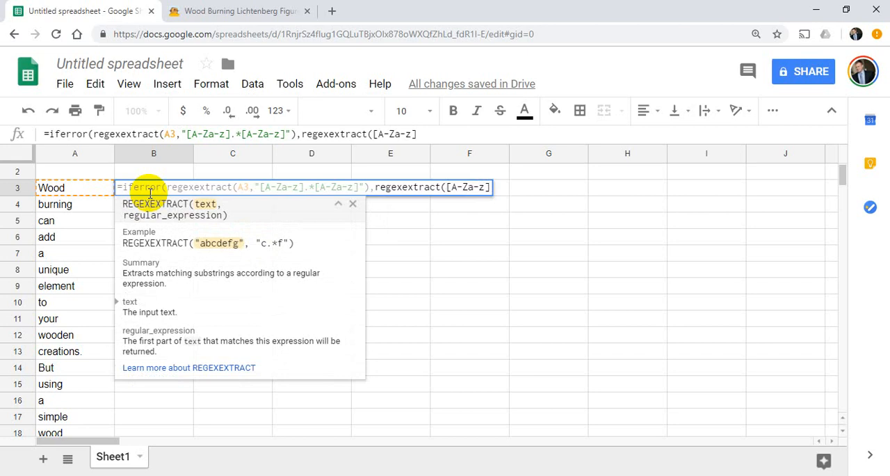
pyautogui.write('a3,')
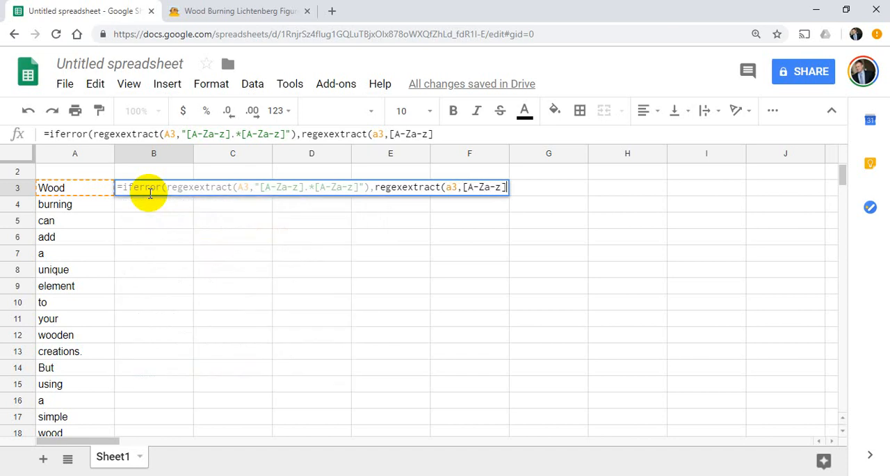
pyautogui.write('[A-Za-z]"')
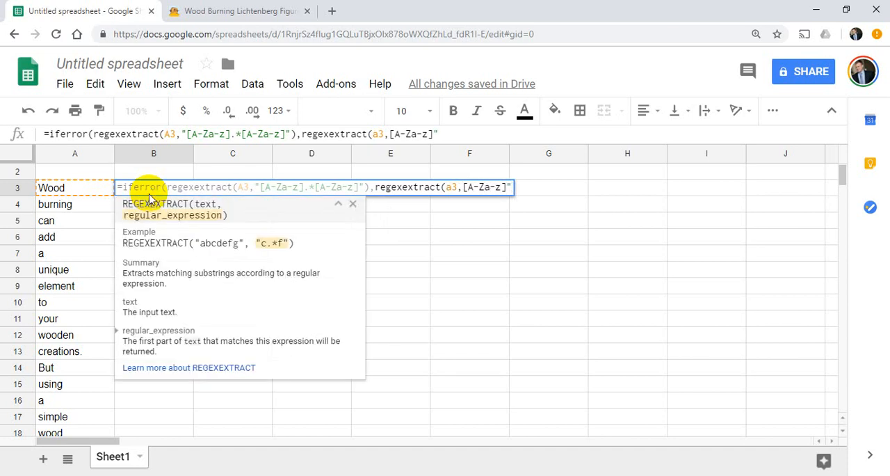
pyautogui.click(464, 186)
pyautogui.write('"')
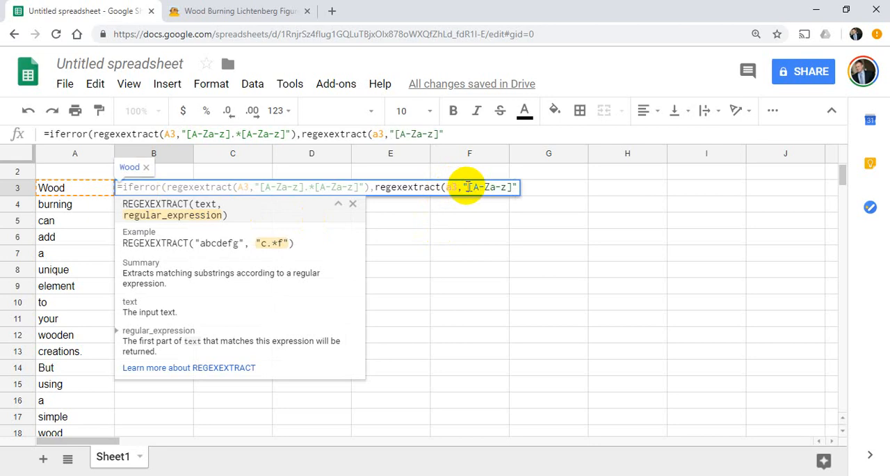
pyautogui.click(464, 131)
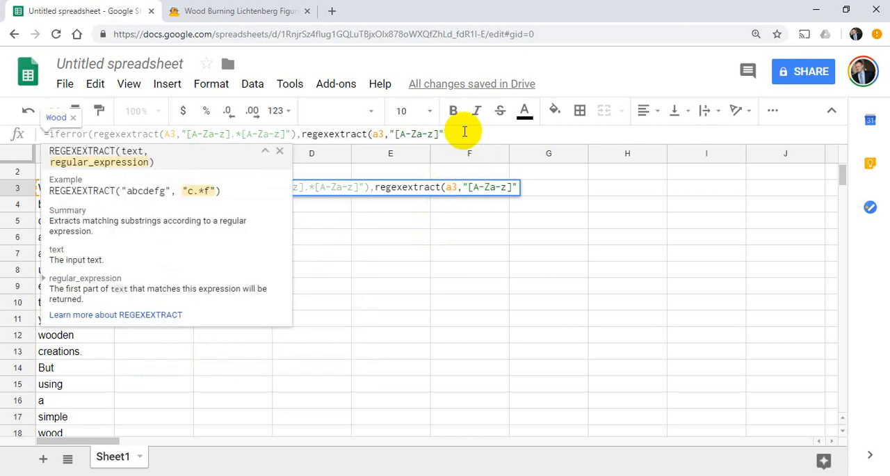
pyautogui.write(')')
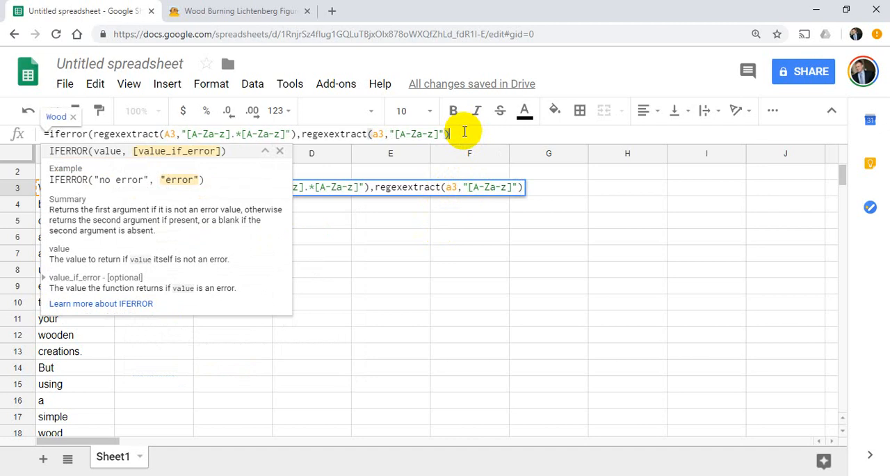
pyautogui.press('Return')
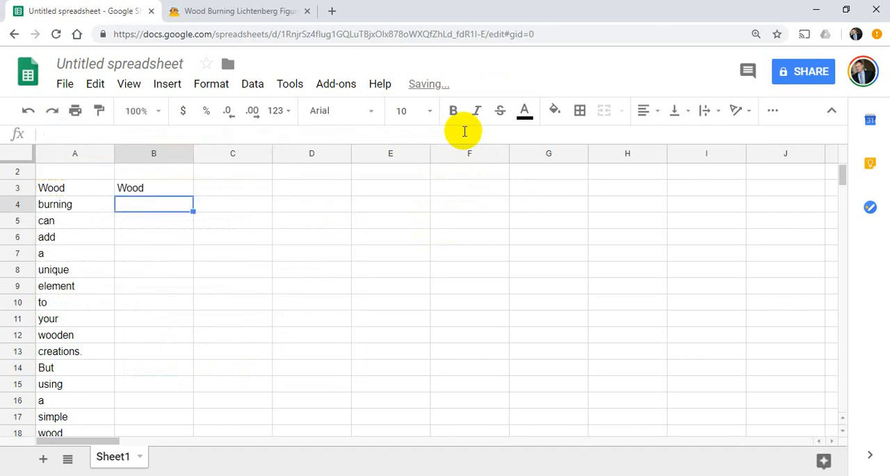
# Fill the B3 formula down column B beside all the words in column A and check the extracted words for leftover punctuation.
pyautogui.click(183, 189)
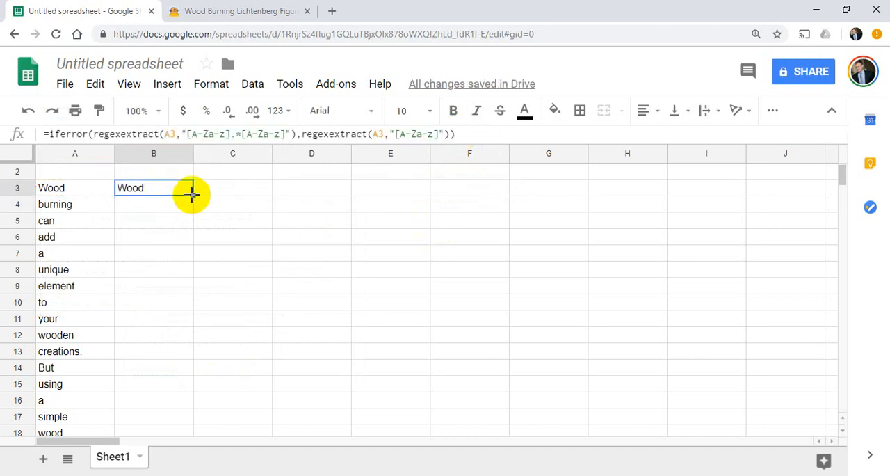
pyautogui.doubleClick(193, 194)
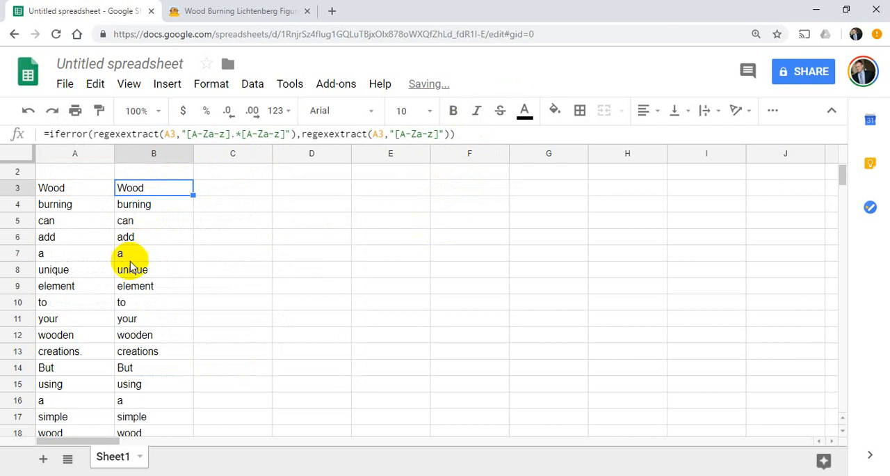
pyautogui.scroll(-6, 155, 315)
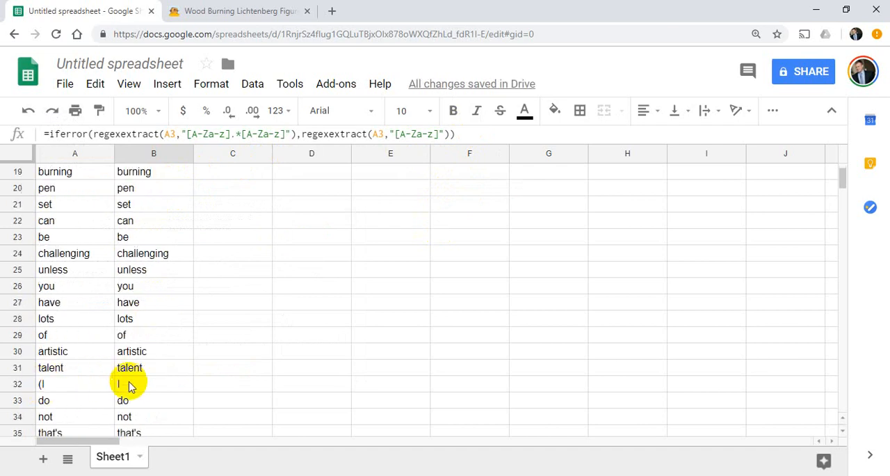
pyautogui.scroll(-1, 129, 393)
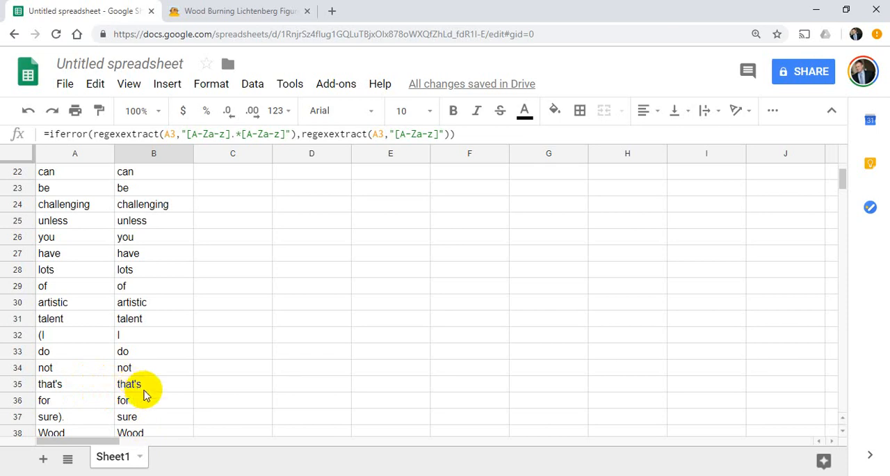
pyautogui.scroll(-1, 139, 393)
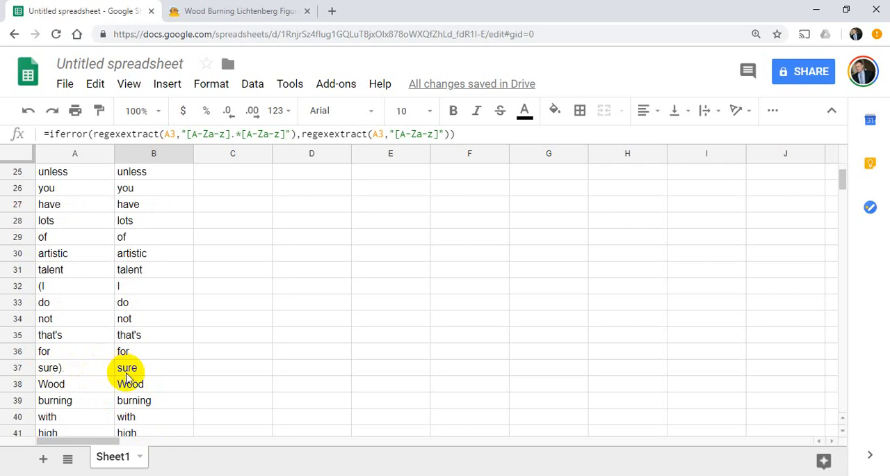
pyautogui.scroll(-3, 129, 407)
pyautogui.scroll(-7, 139, 407)
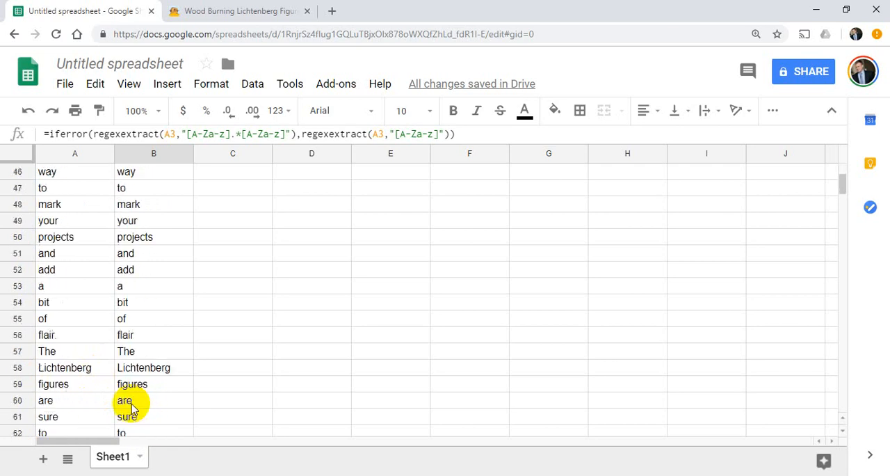
# Compare the extracted words in column B with the originals in column A, examining how punctuated and single-letter words were handled.
pyautogui.scroll(-5, 101, 395)
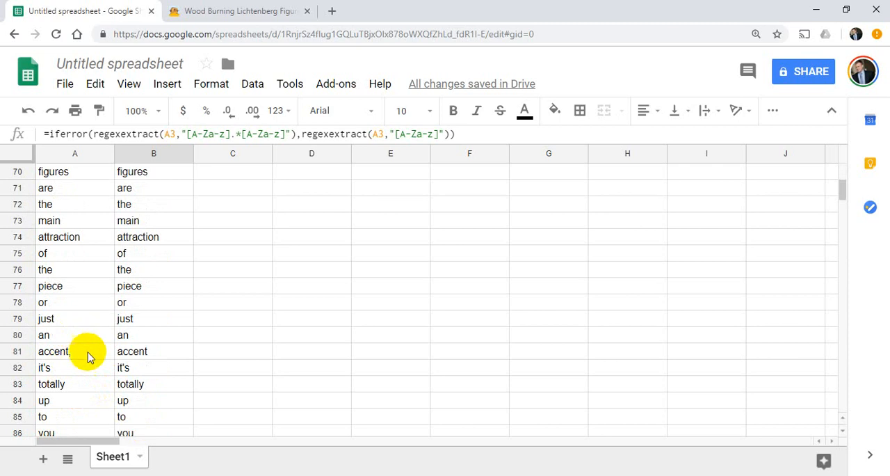
pyautogui.scroll(-2, 87, 354)
pyautogui.scroll(2, 88, 353)
pyautogui.scroll(13, 87, 353)
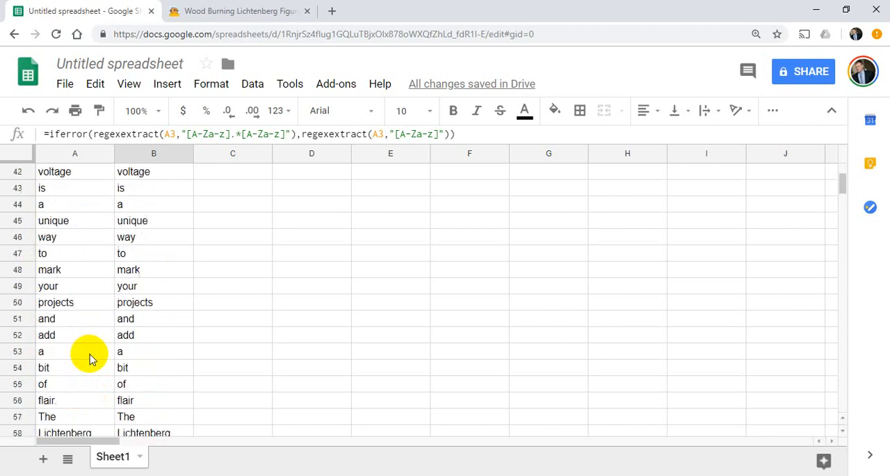
pyautogui.scroll(10, 262, 209)
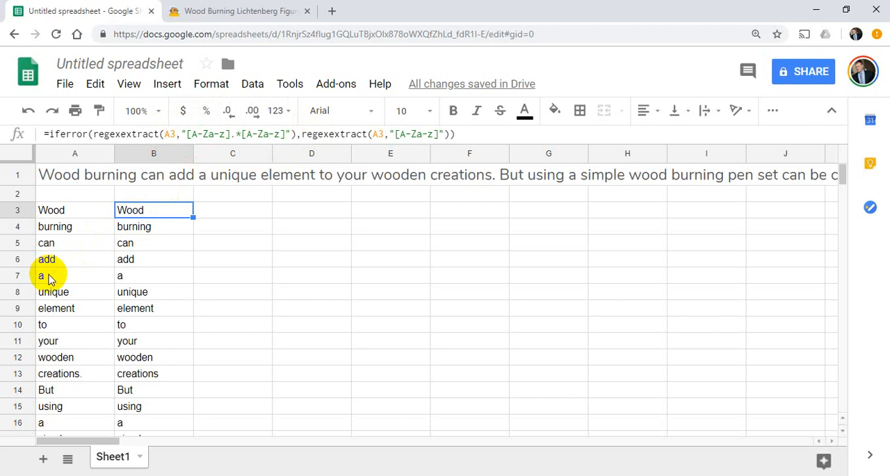
pyautogui.scroll(-7, 59, 334)
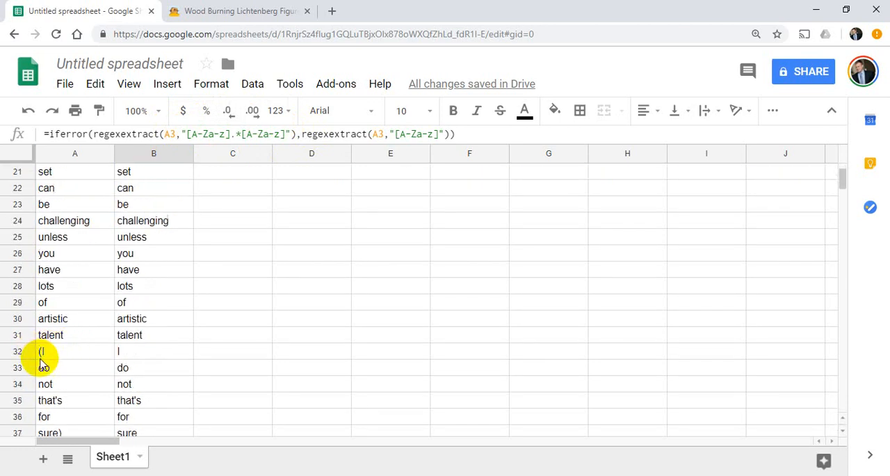
pyautogui.scroll(6, 80, 348)
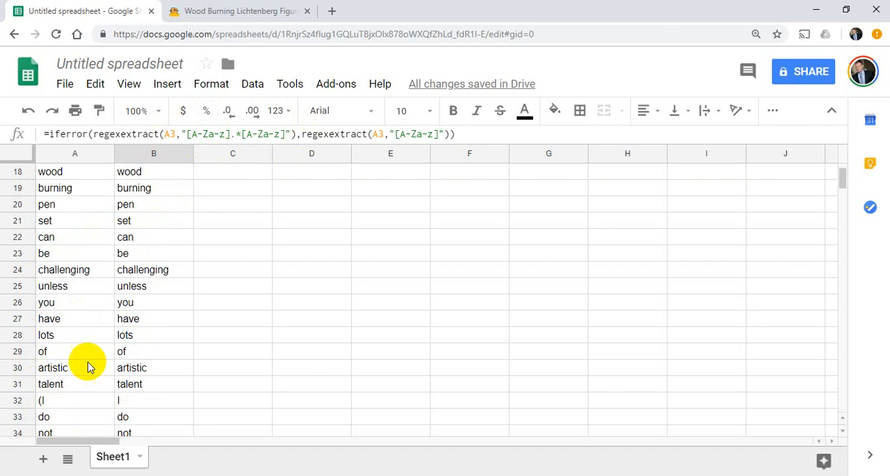
pyautogui.scroll(1, 111, 354)
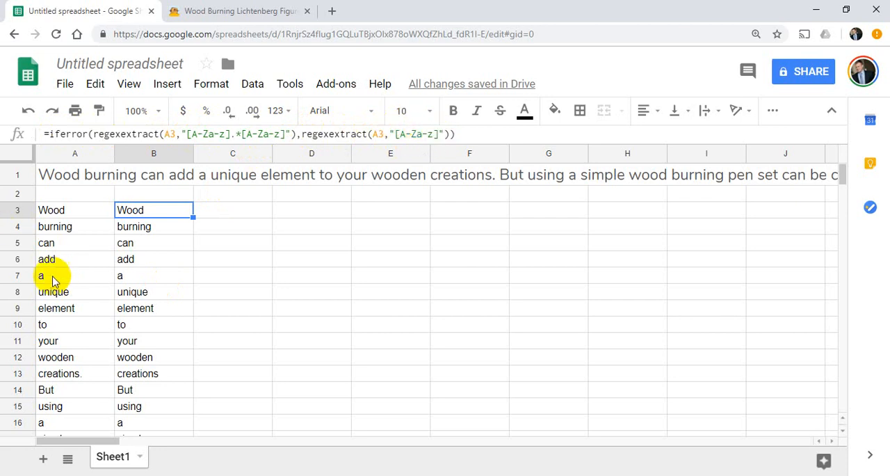
pyautogui.scroll(-5, 201, 242)
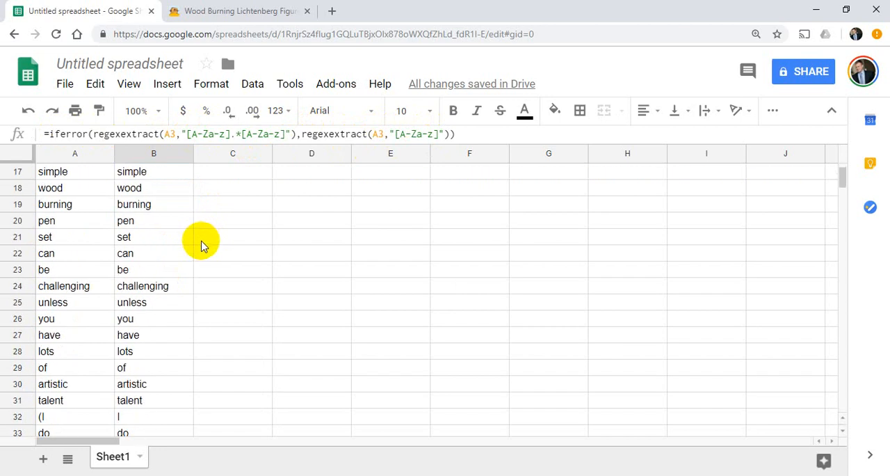
pyautogui.scroll(-6, 200, 236)
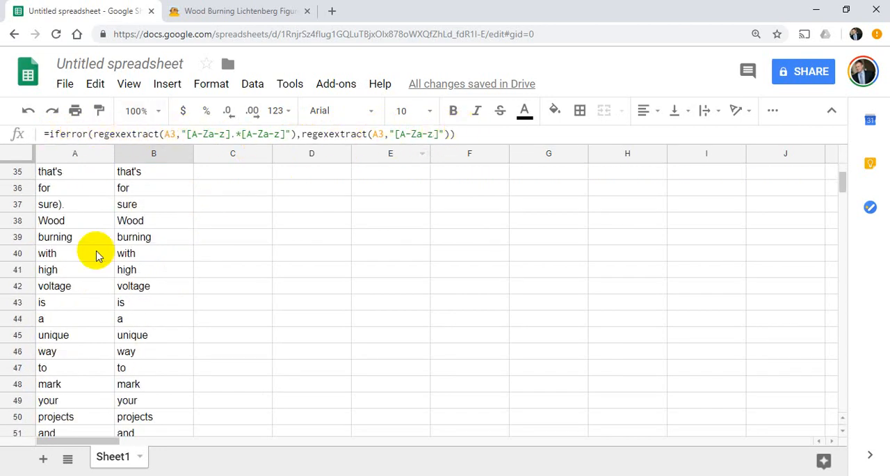
pyautogui.scroll(10, 96, 256)
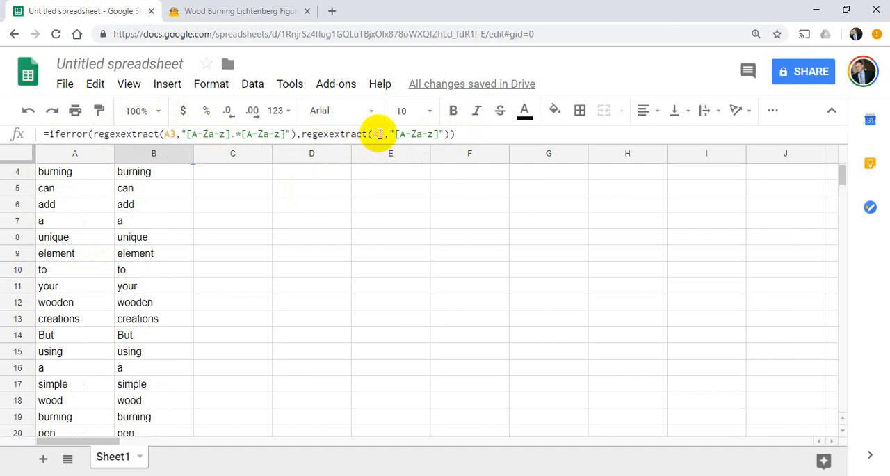
pyautogui.scroll(2, 315, 304)
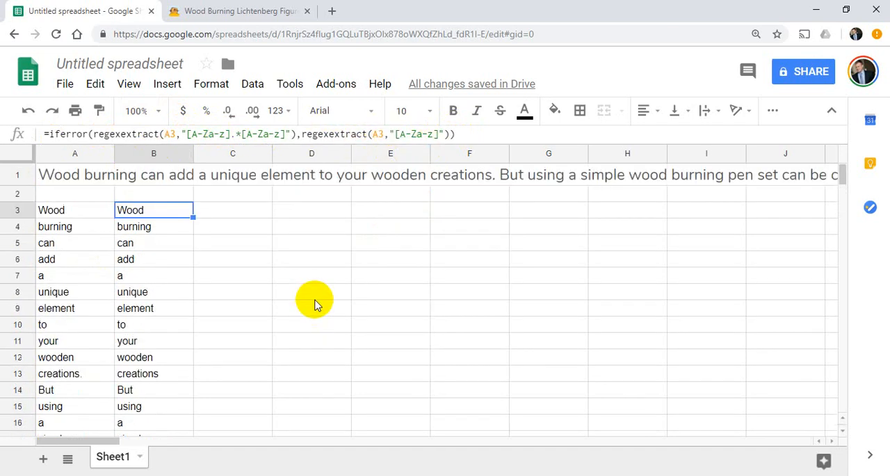